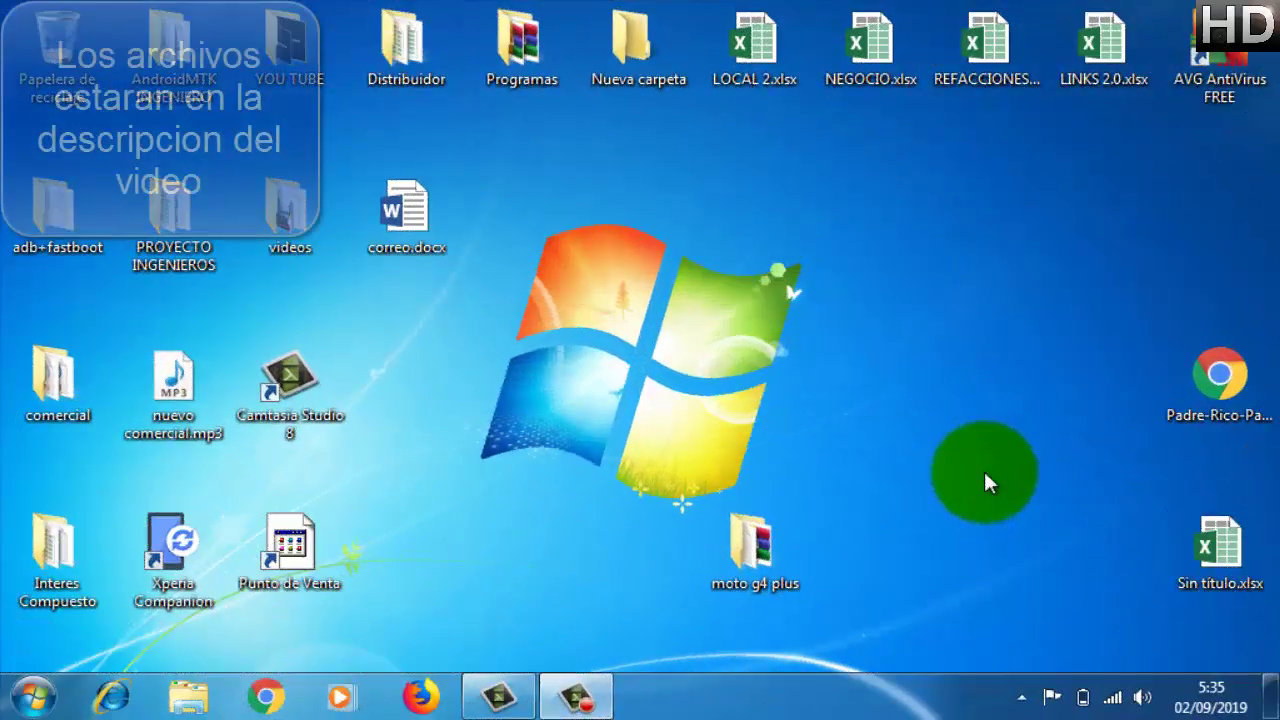
- Copy all files from the XT1641_ATHENE-RETCA firmware folder inside the desktop's moto g4 plus folder
{"action": "left_click", "coordinate": [804, 523]}
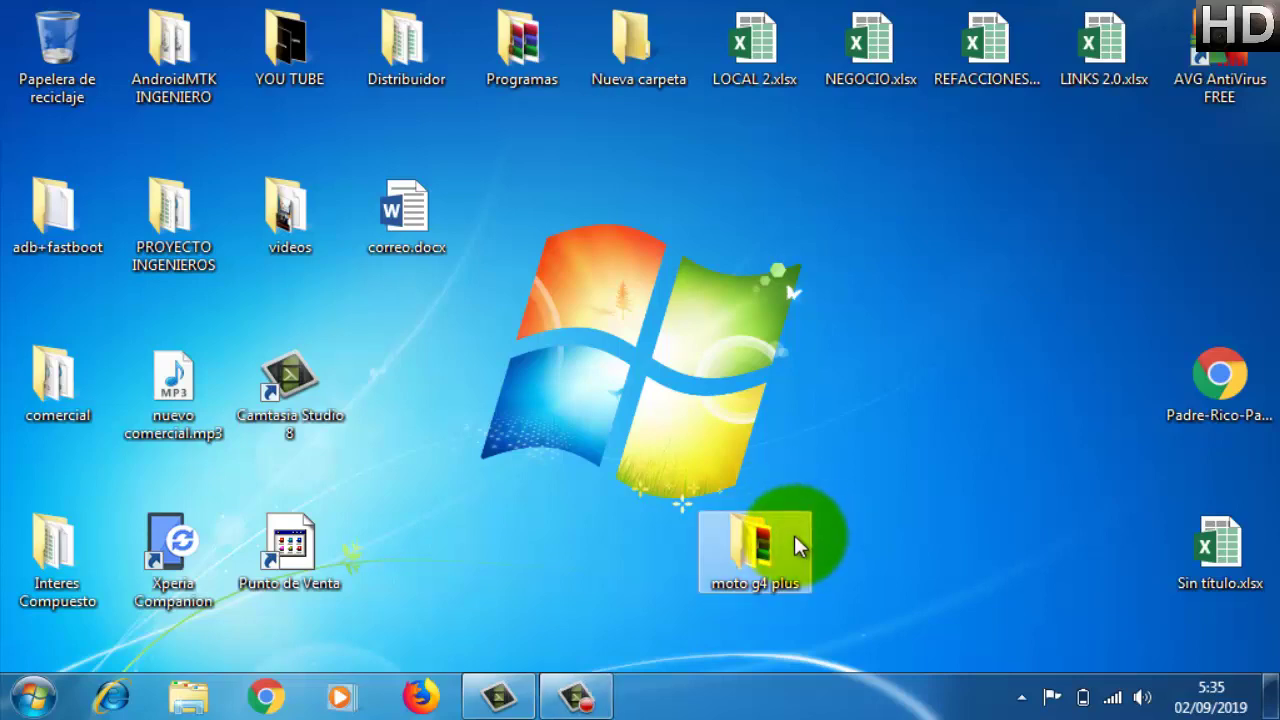
{"action": "double_click", "coordinate": [795, 537]}
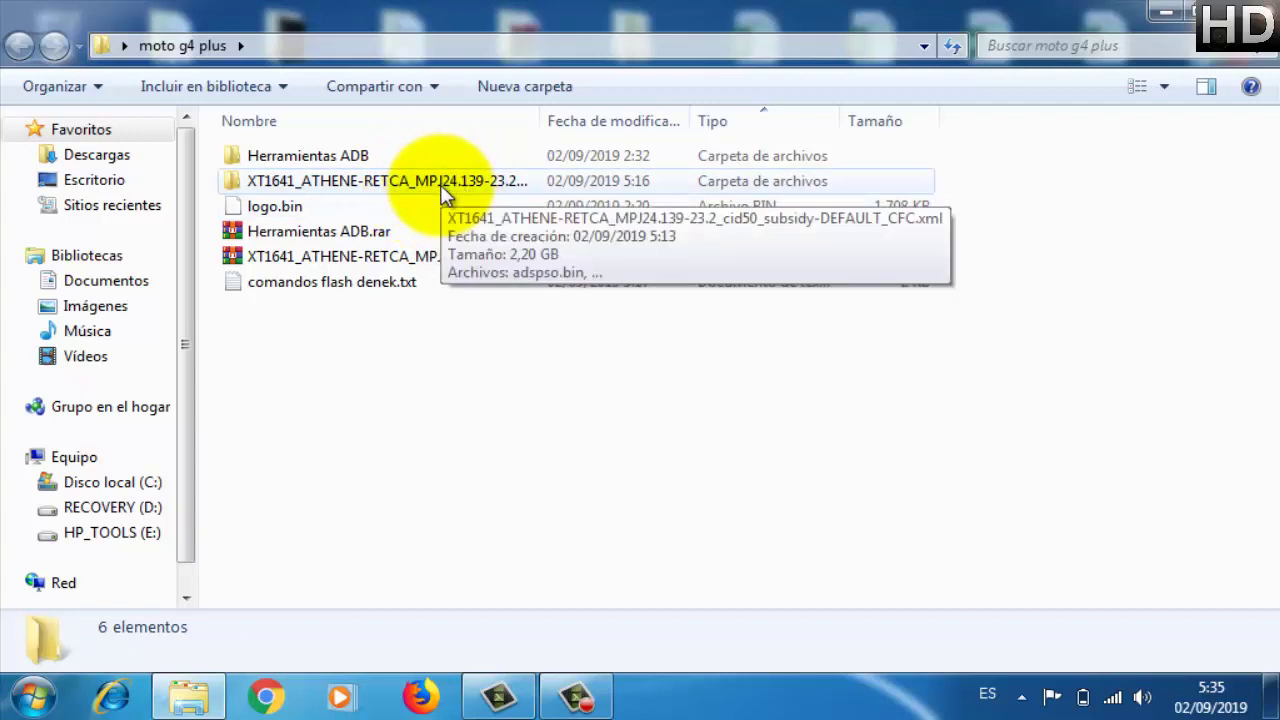
{"action": "double_click", "coordinate": [444, 190]}
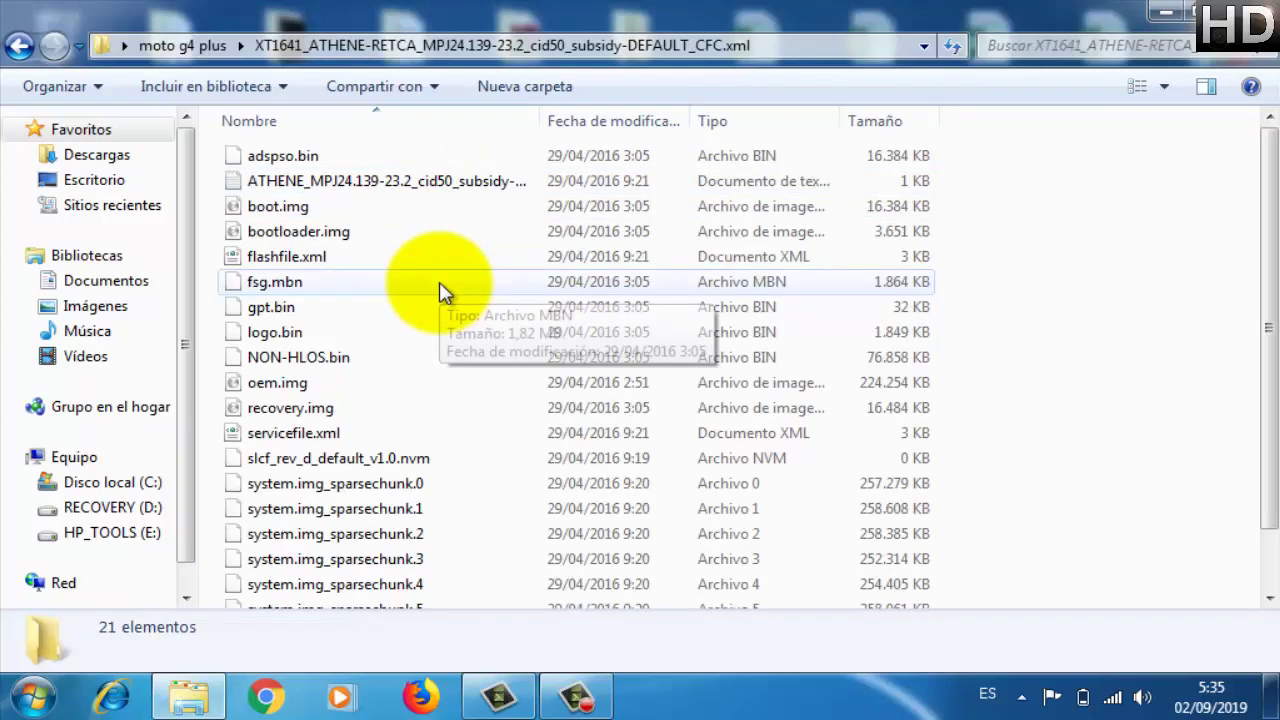
{"action": "key", "text": "ctrl+a"}
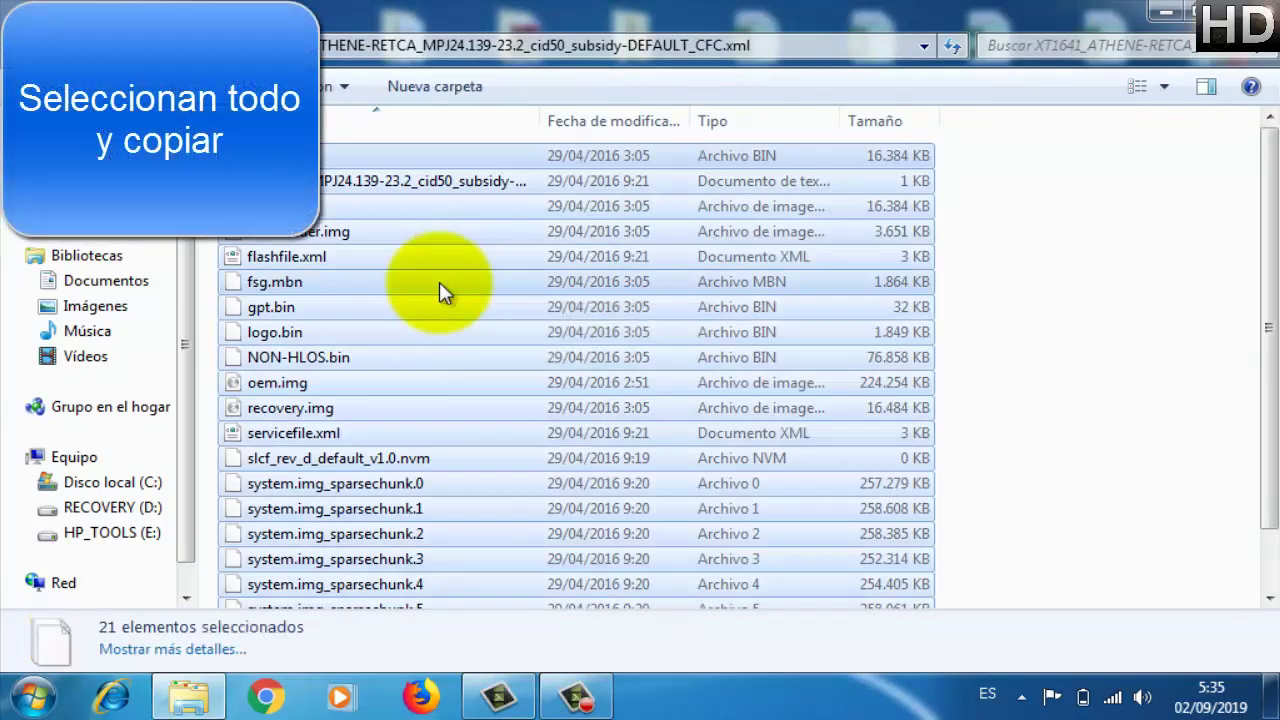
{"action": "right_click", "coordinate": [440, 283]}
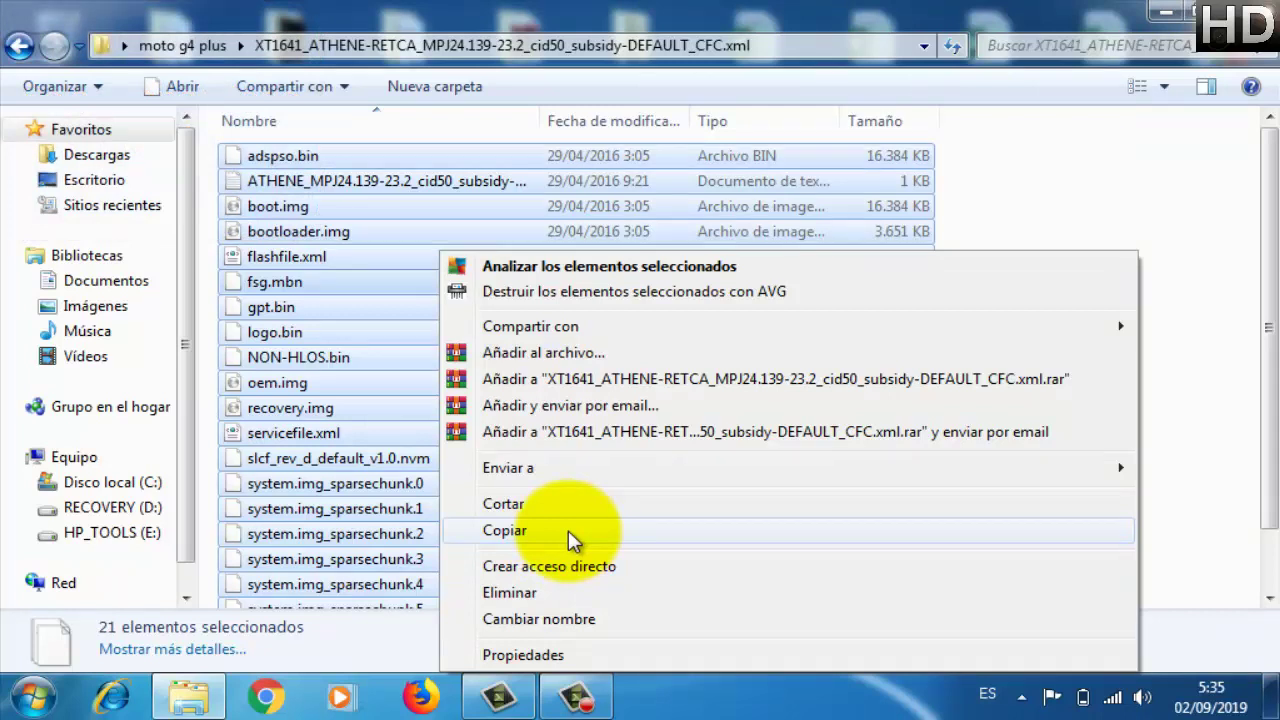
{"action": "left_click", "coordinate": [568, 530]}
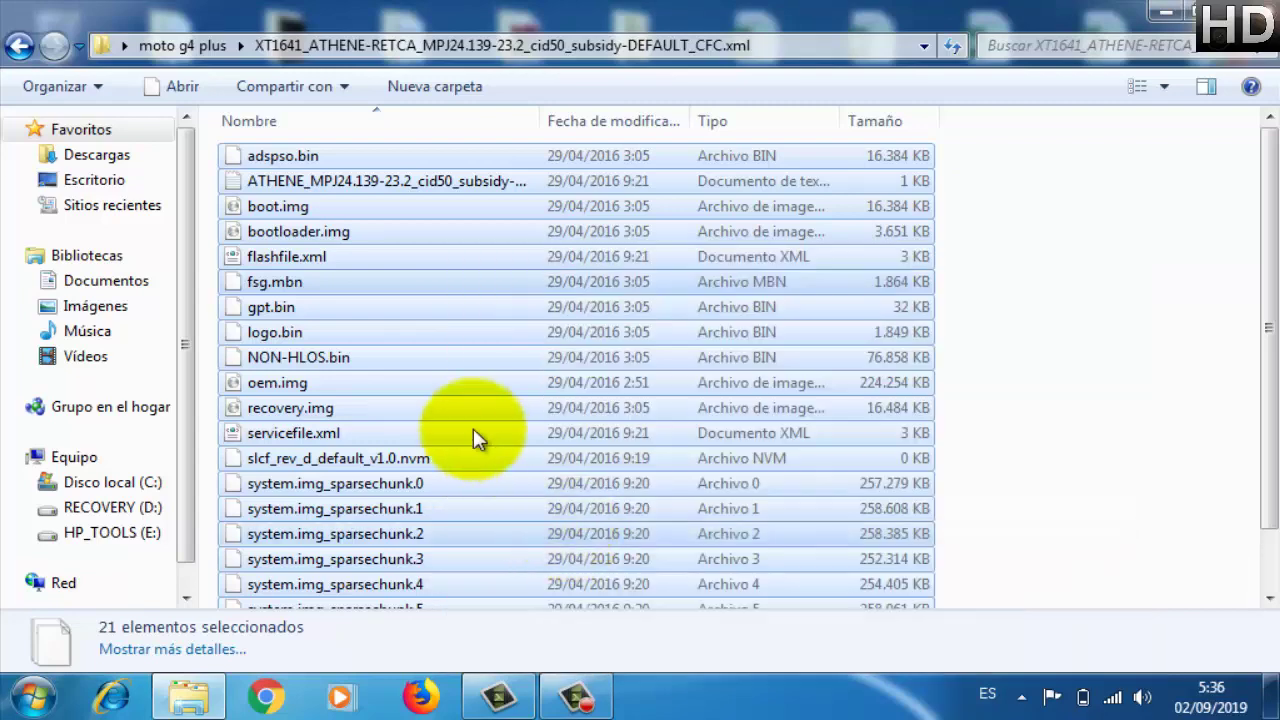
- Paste the firmware files into Herramientas ADB\platform-tools, keeping the current Windows colour scheme and turning off that prompt
{"action": "left_click", "coordinate": [21, 57]}
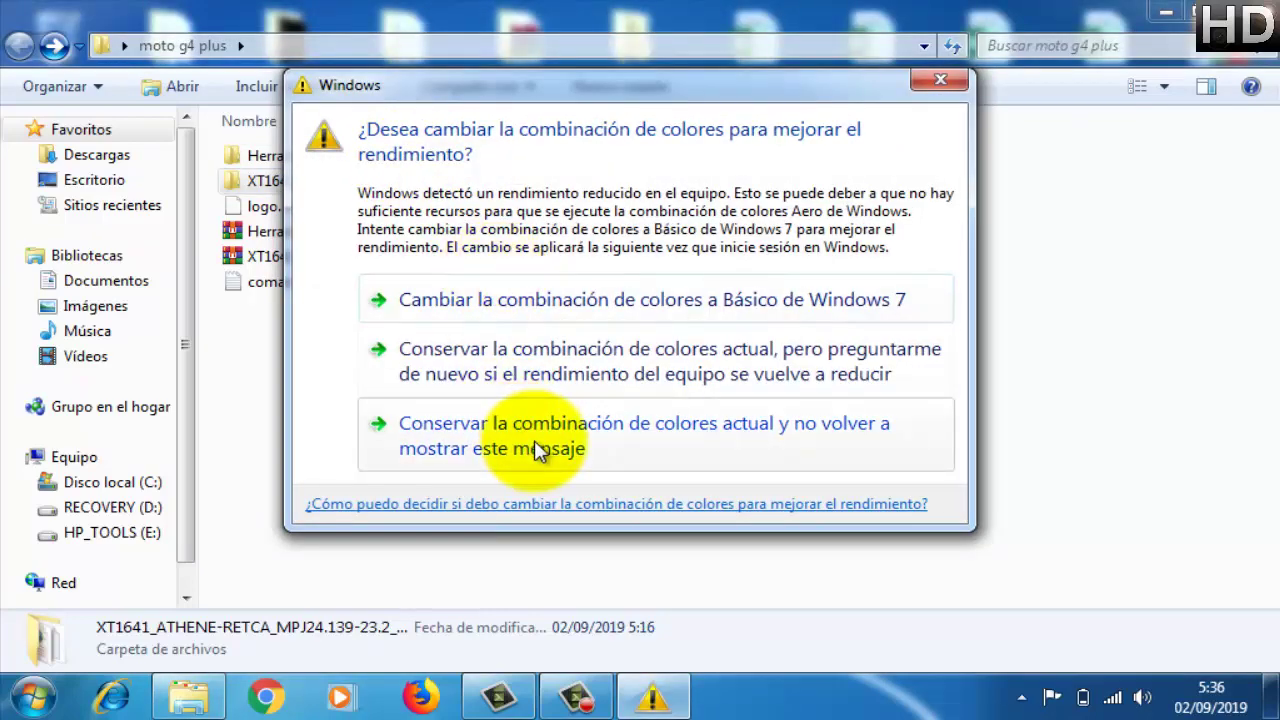
{"action": "left_click", "coordinate": [537, 448]}
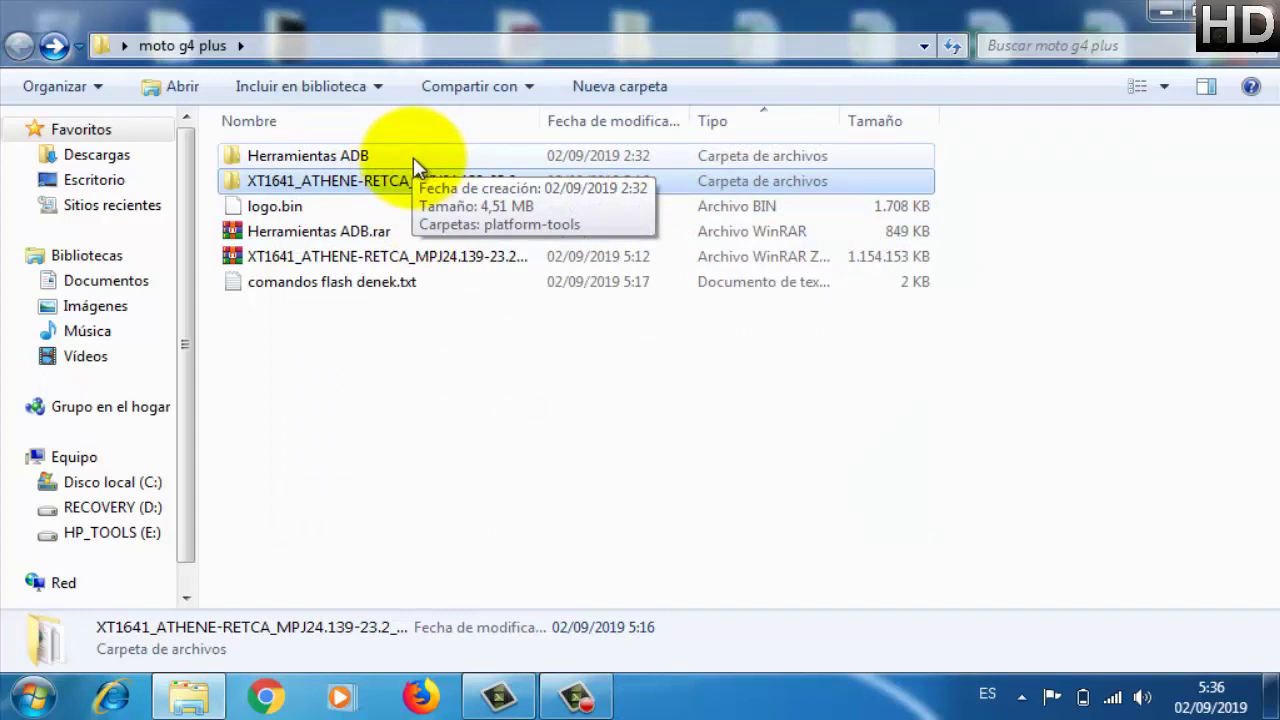
{"action": "double_click", "coordinate": [413, 157]}
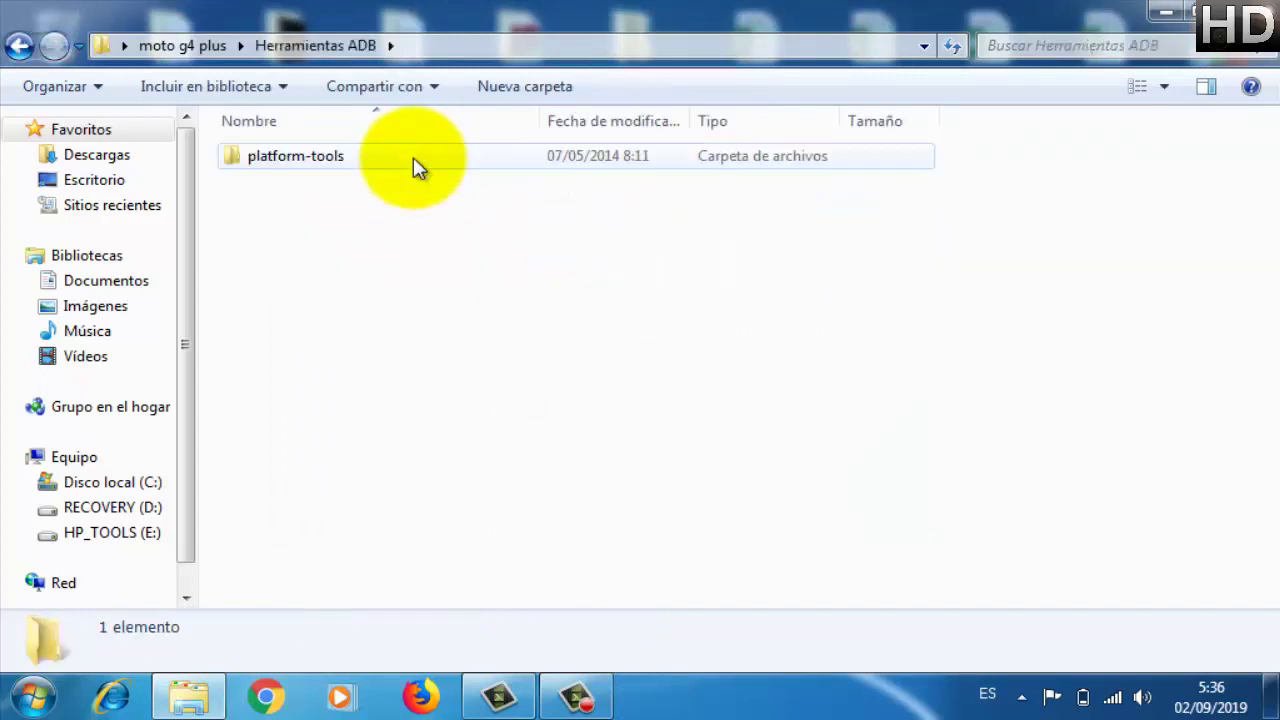
{"action": "double_click", "coordinate": [413, 157]}
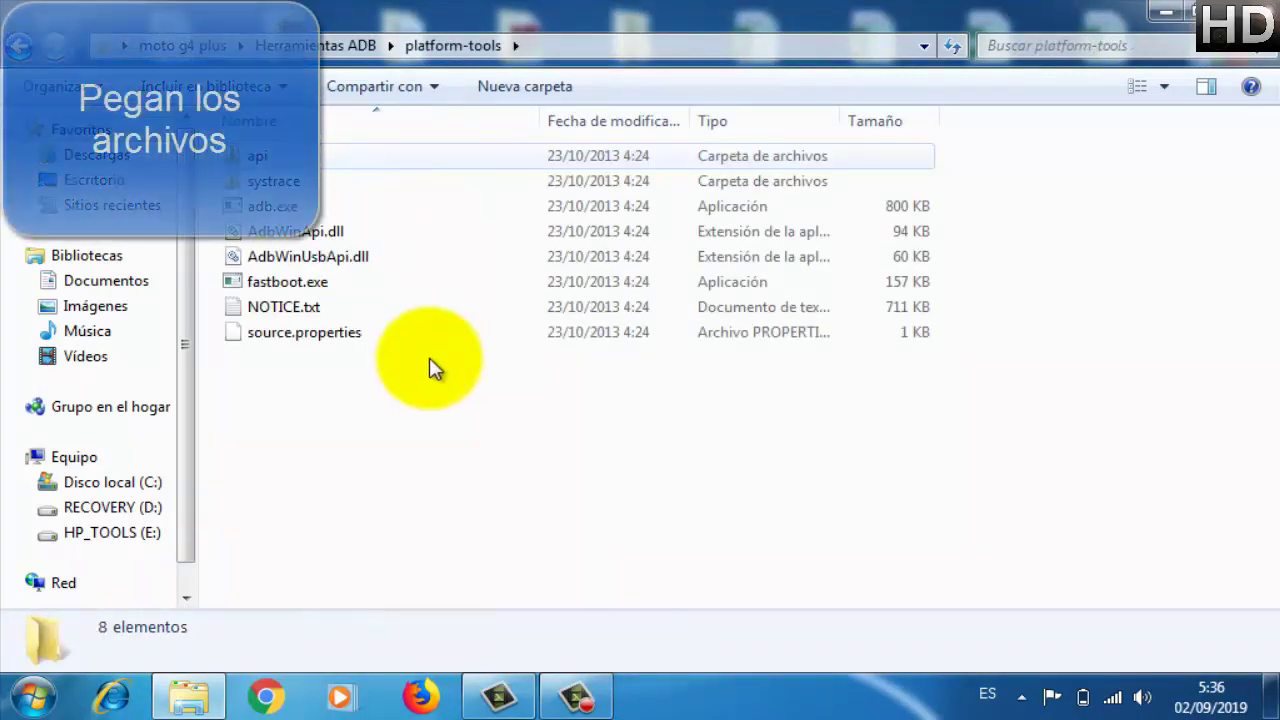
{"action": "right_click", "coordinate": [484, 452]}
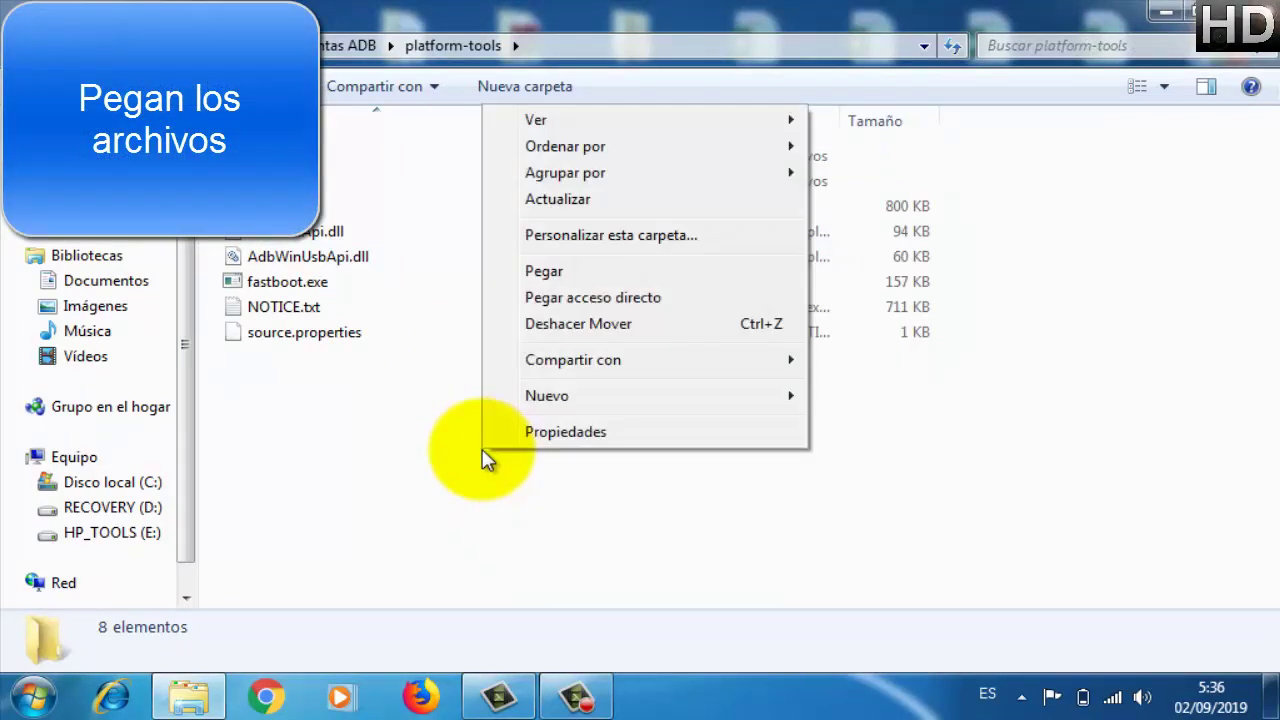
{"action": "left_click", "coordinate": [604, 272]}
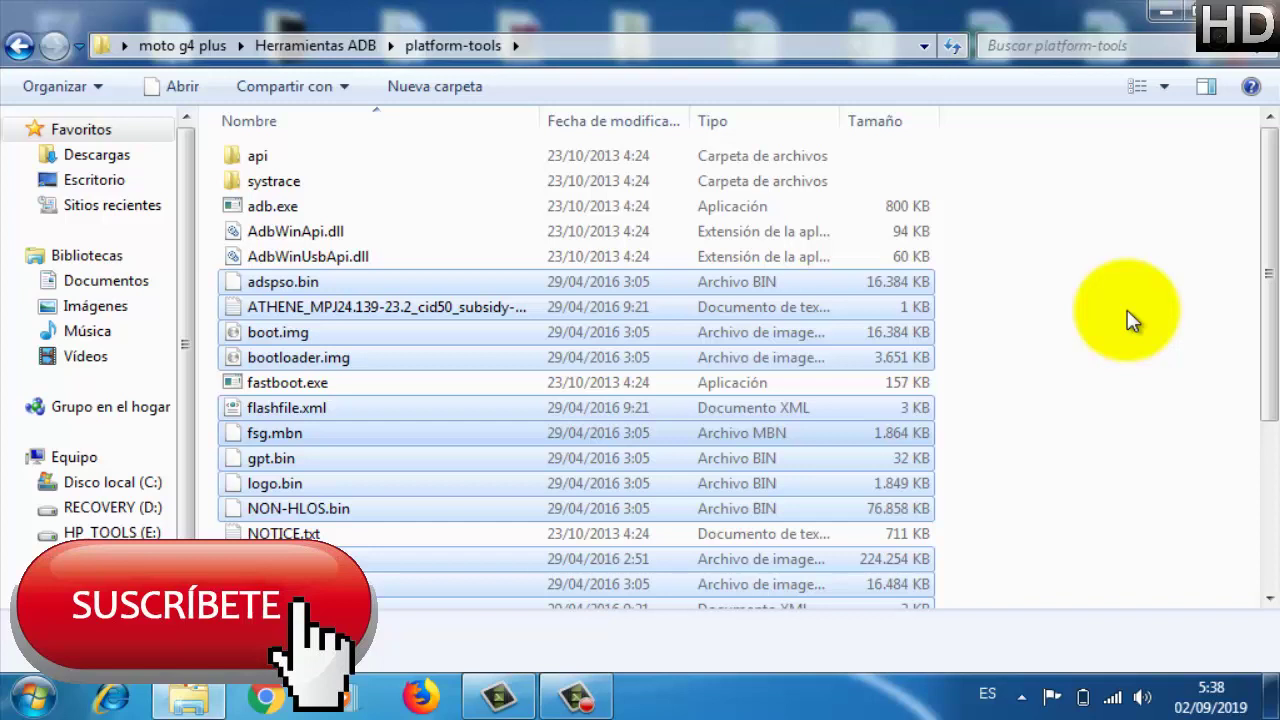
- Open a command window in the platform-tools folder
{"action": "left_click", "coordinate": [1074, 409]}
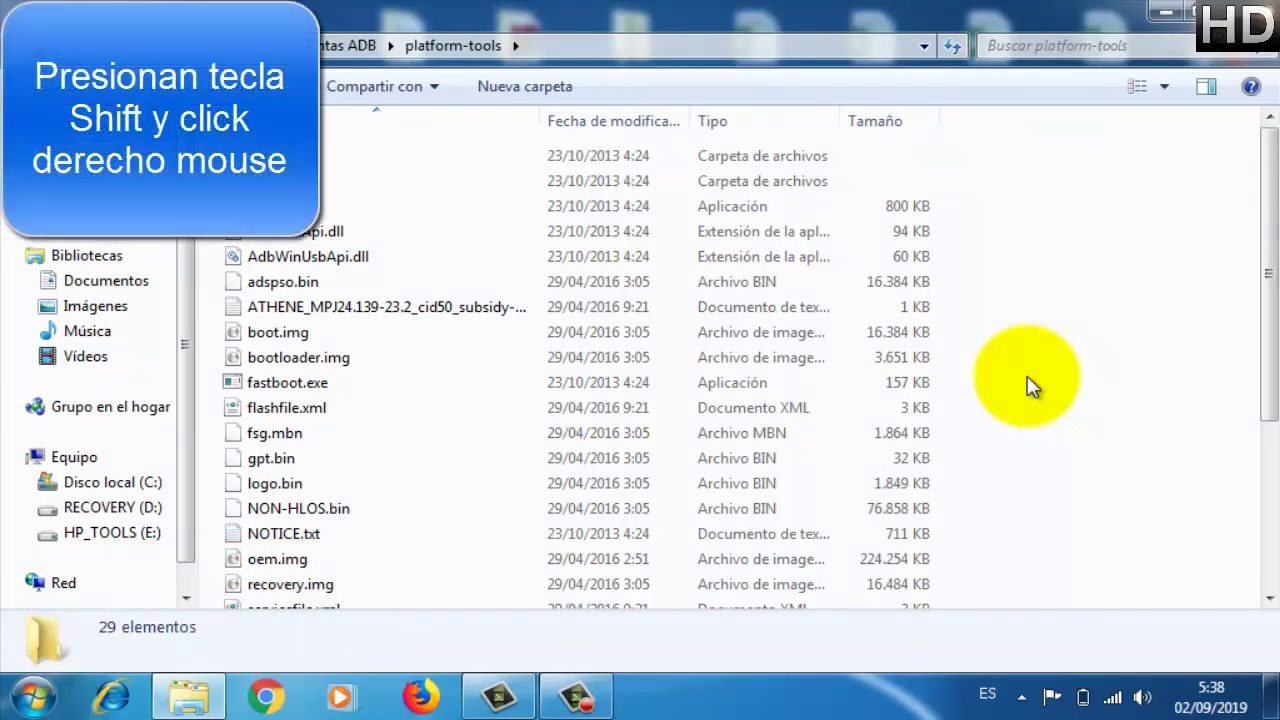
{"action": "right_click", "coordinate": [1033, 388], "text": "shift"}
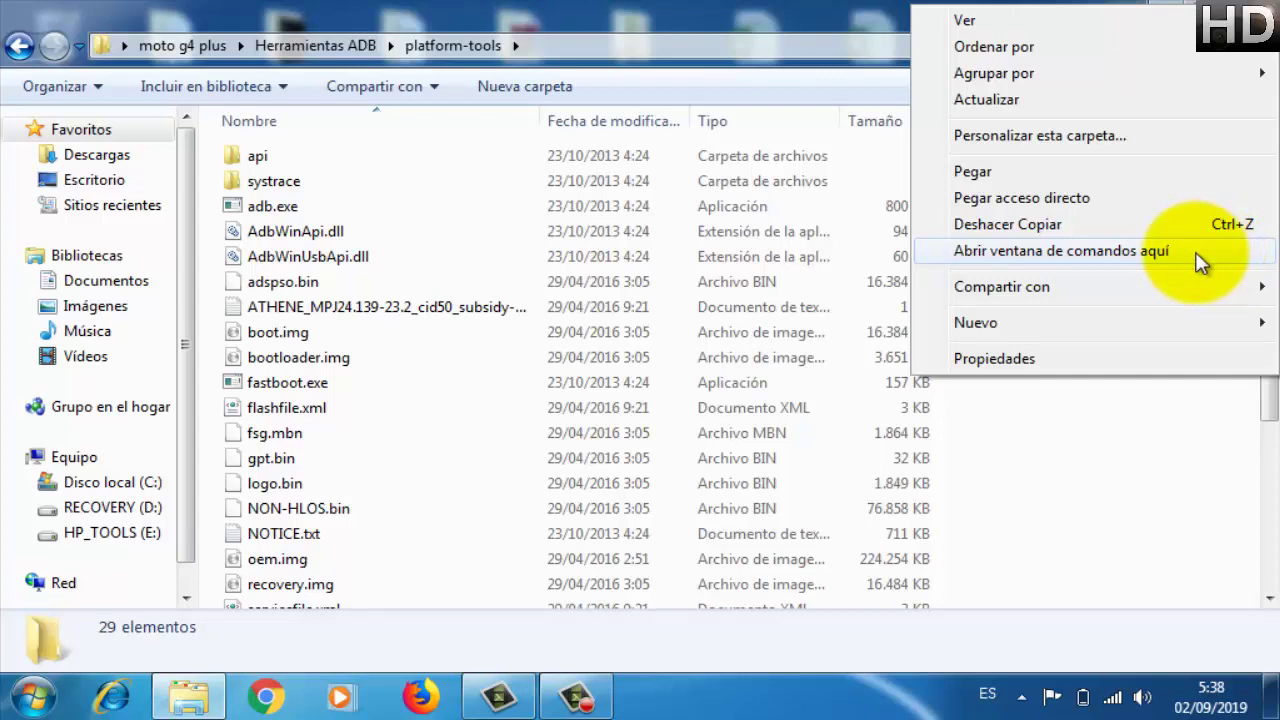
{"action": "left_click", "coordinate": [1200, 262]}
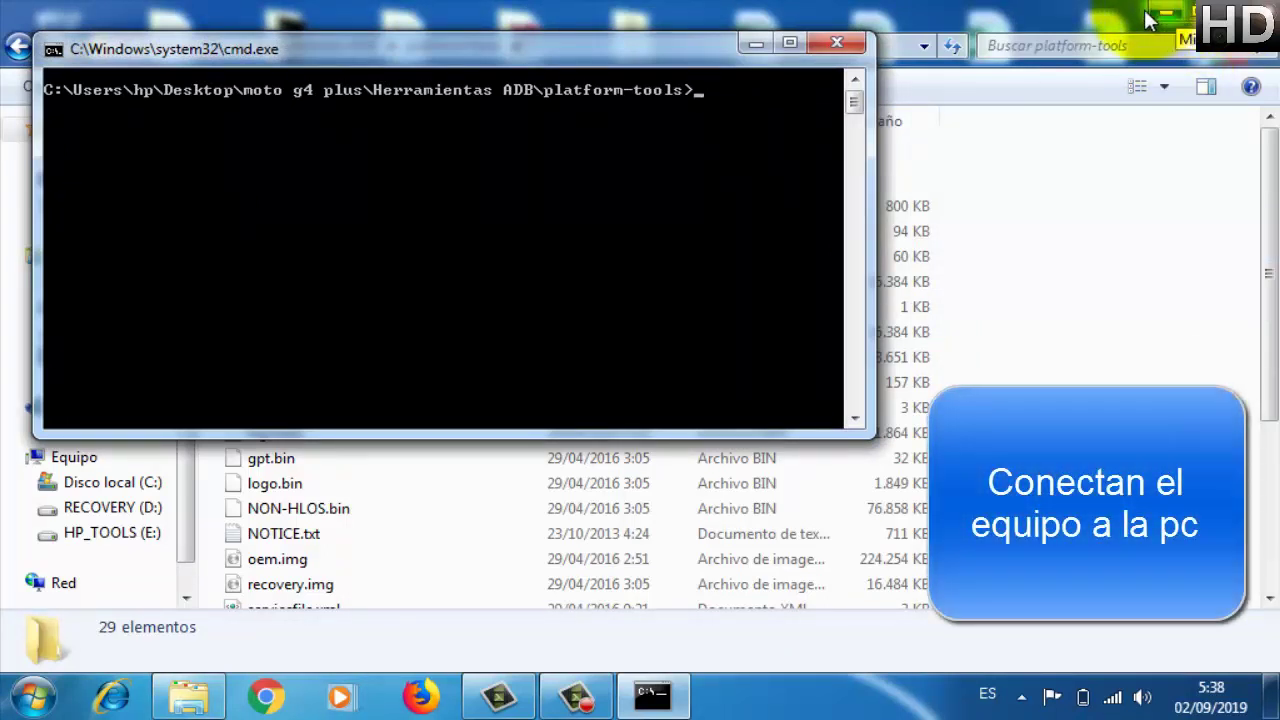
- Return to the moto g4 plus folder and open comandos flash denek.txt
{"action": "left_click", "coordinate": [1118, 24]}
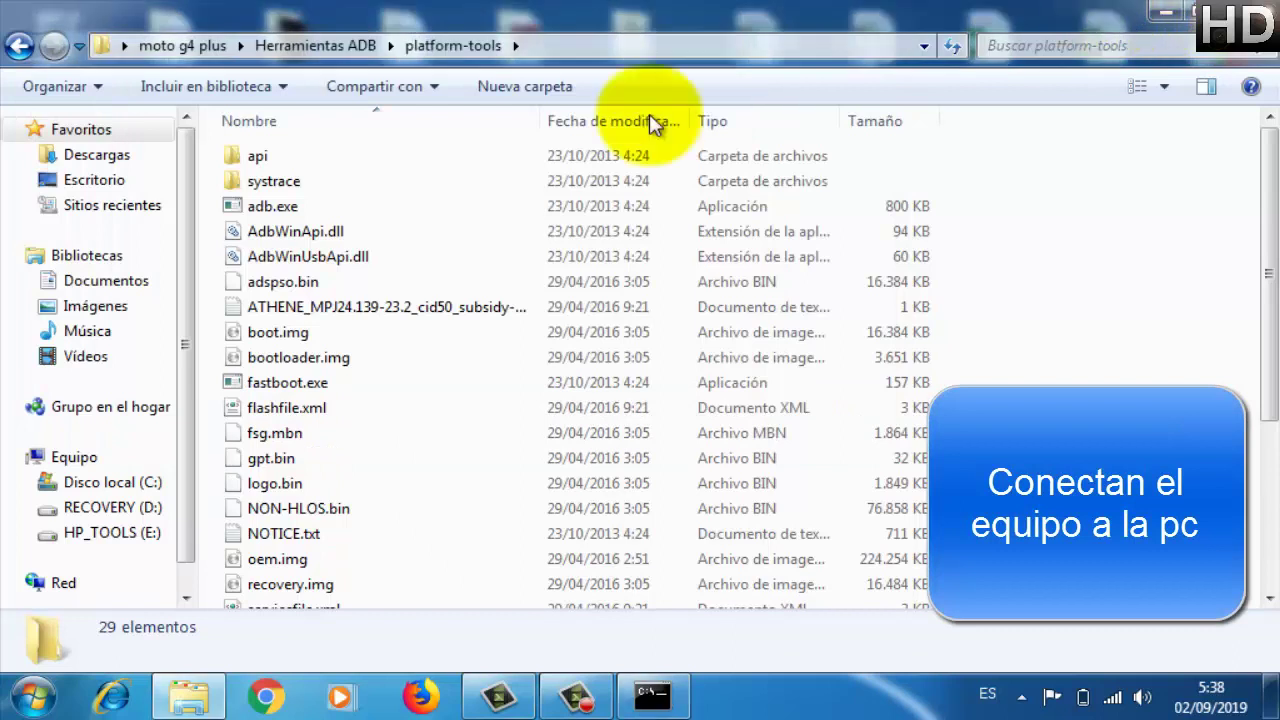
{"action": "left_click", "coordinate": [18, 46]}
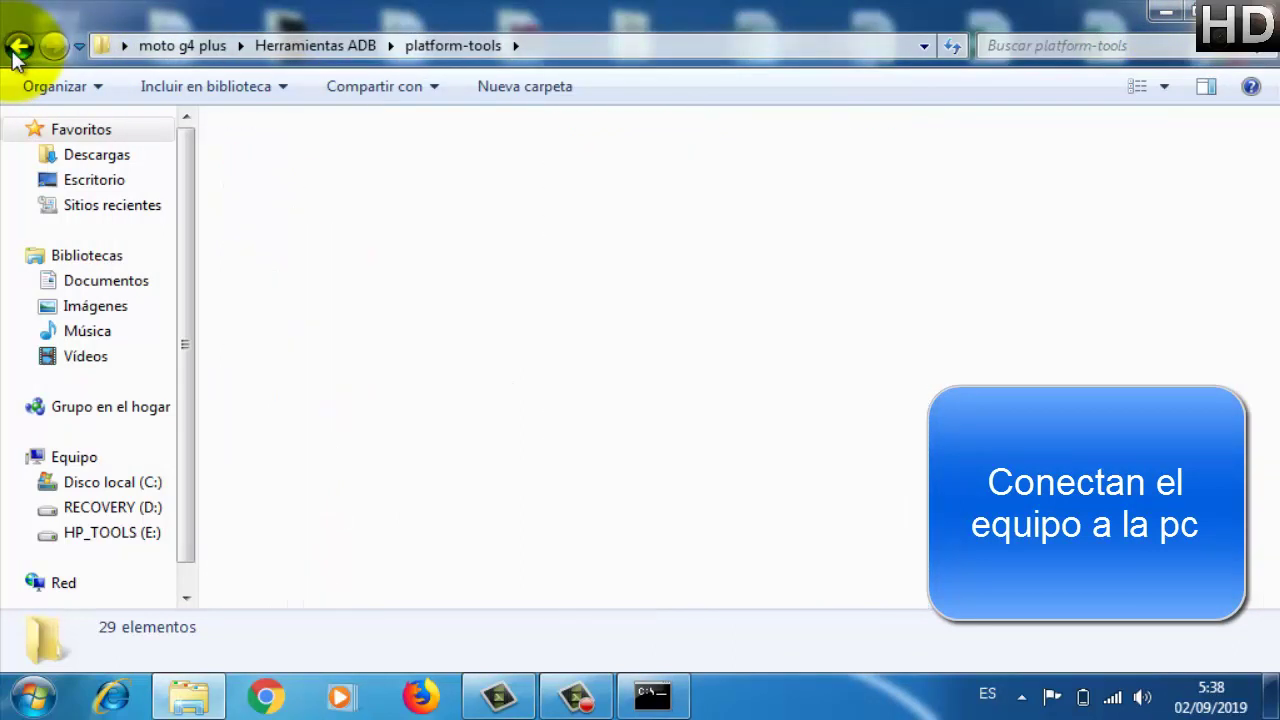
{"action": "left_click", "coordinate": [15, 50]}
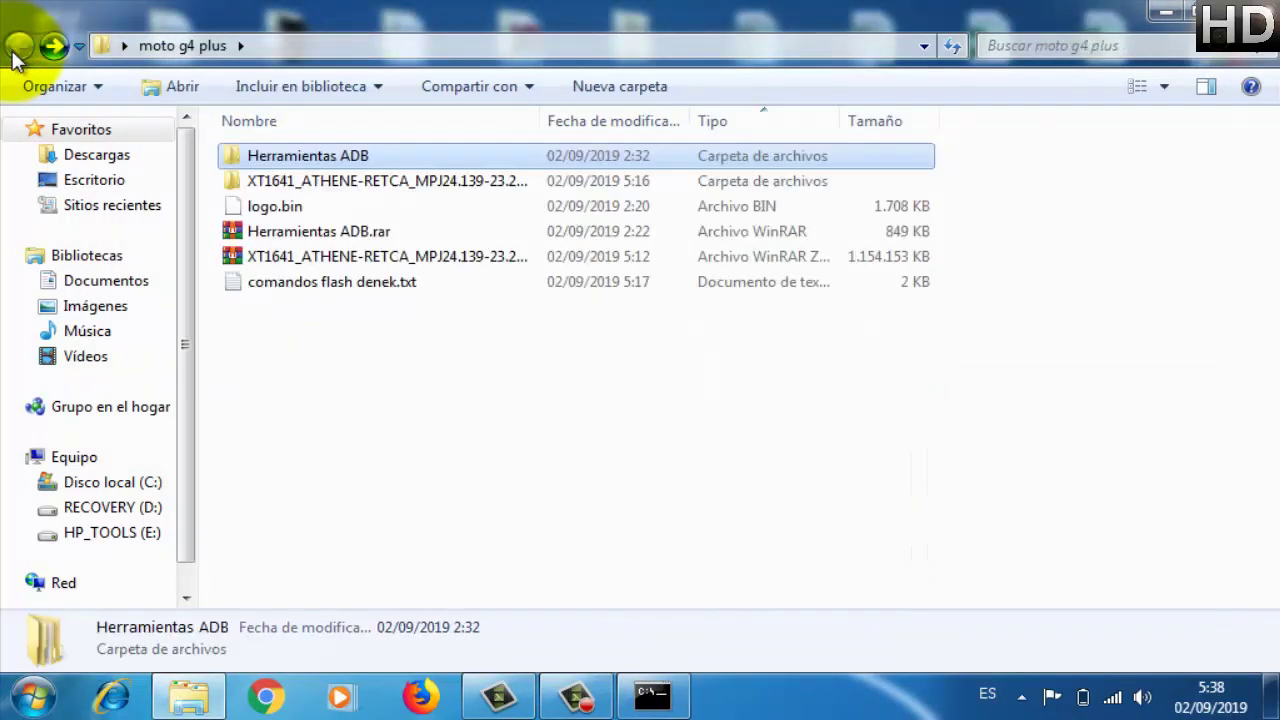
{"action": "double_click", "coordinate": [474, 282]}
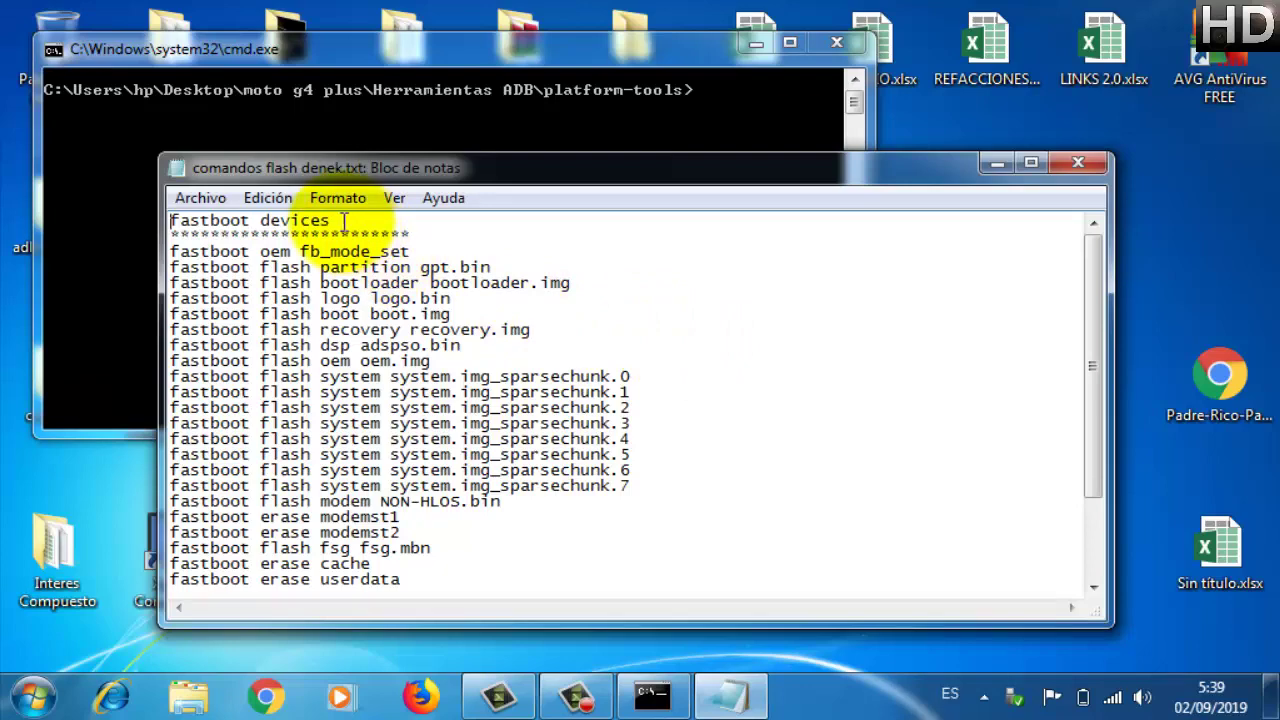
- Copy the "fastboot devices" line from the commands file and run it in a maximized command window
{"action": "left_click_drag", "start_coordinate": [343, 220], "coordinate": [170, 221]}
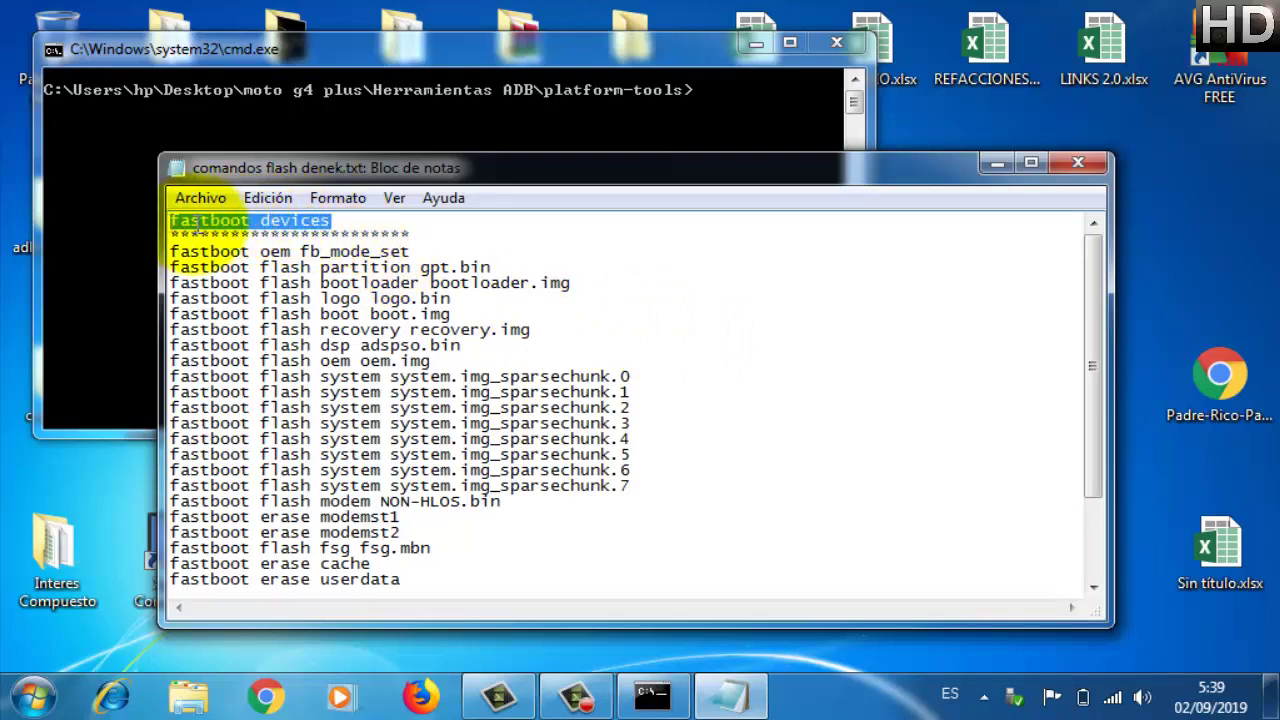
{"action": "right_click", "coordinate": [199, 234]}
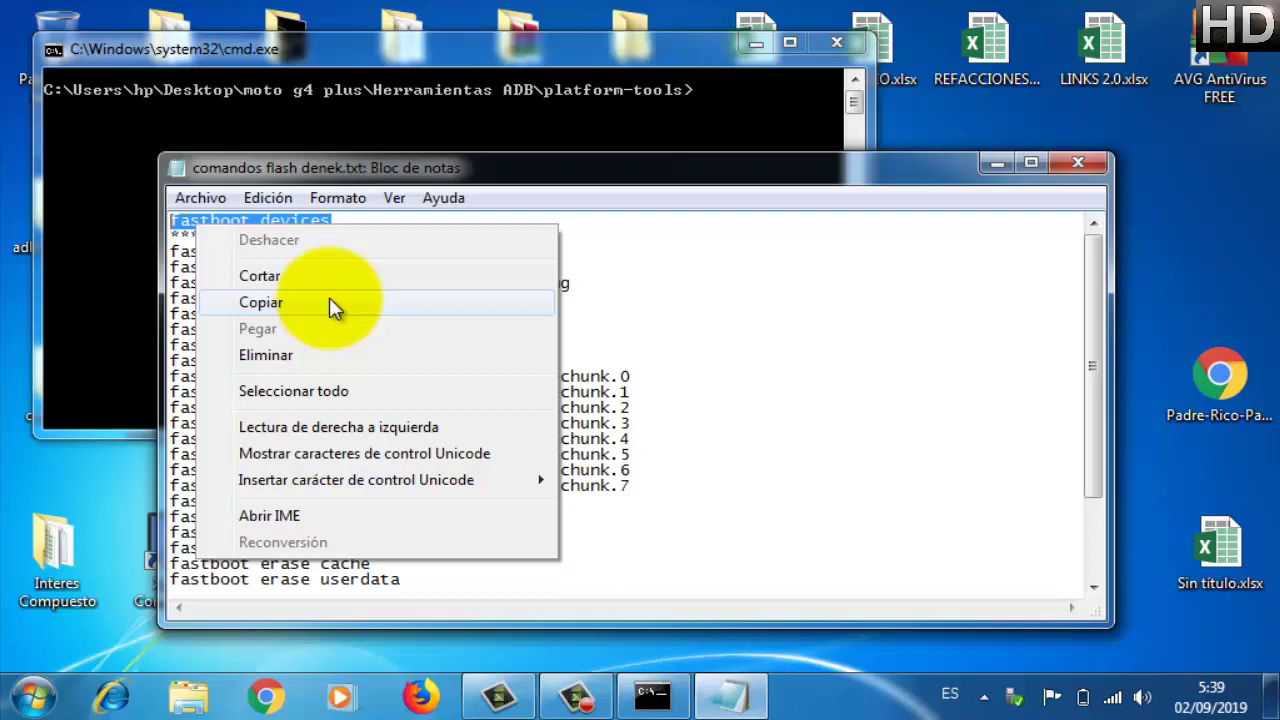
{"action": "left_click", "coordinate": [329, 300]}
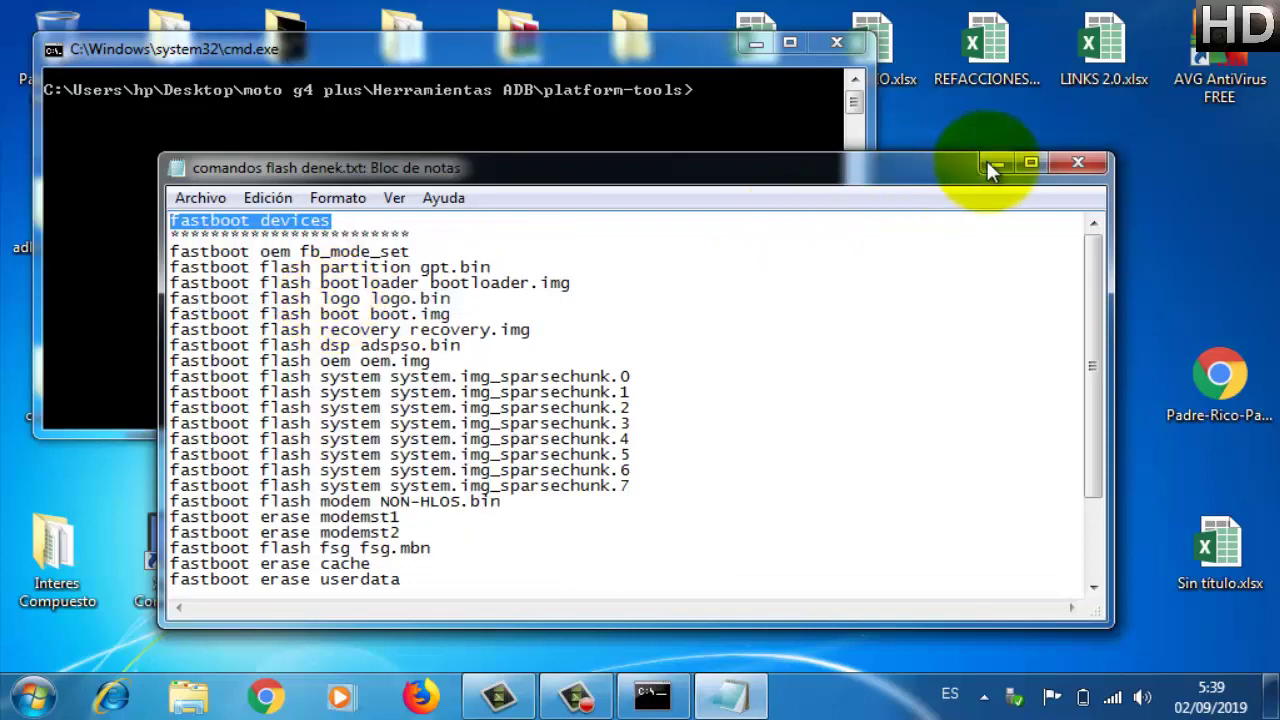
{"action": "left_click", "coordinate": [990, 162]}
{"action": "right_click", "coordinate": [745, 176]}
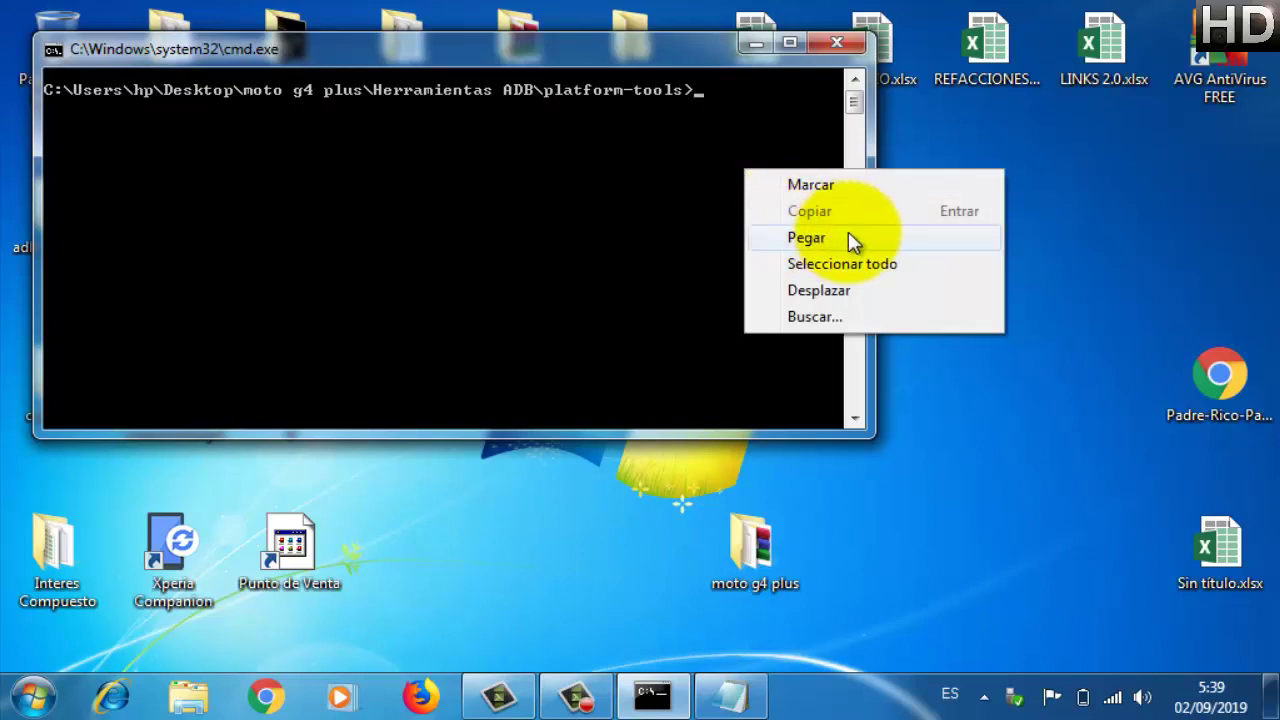
{"action": "left_click", "coordinate": [806, 238]}
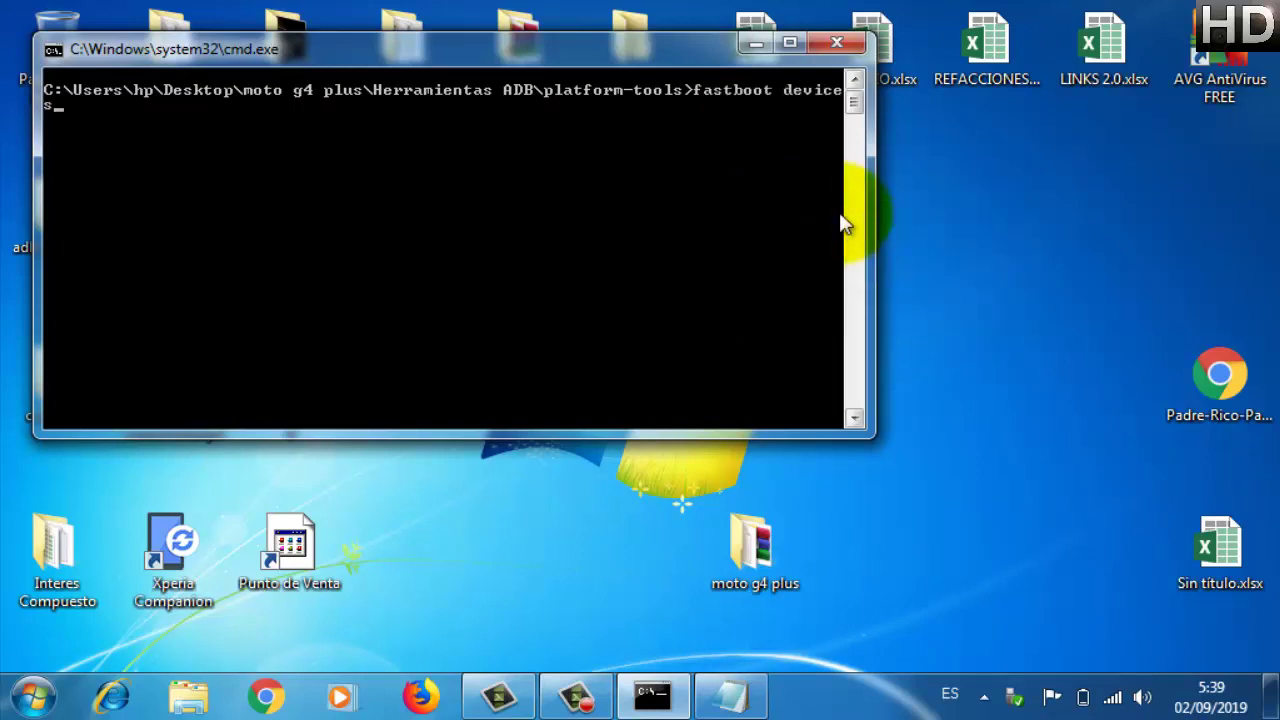
{"action": "left_click", "coordinate": [789, 46]}
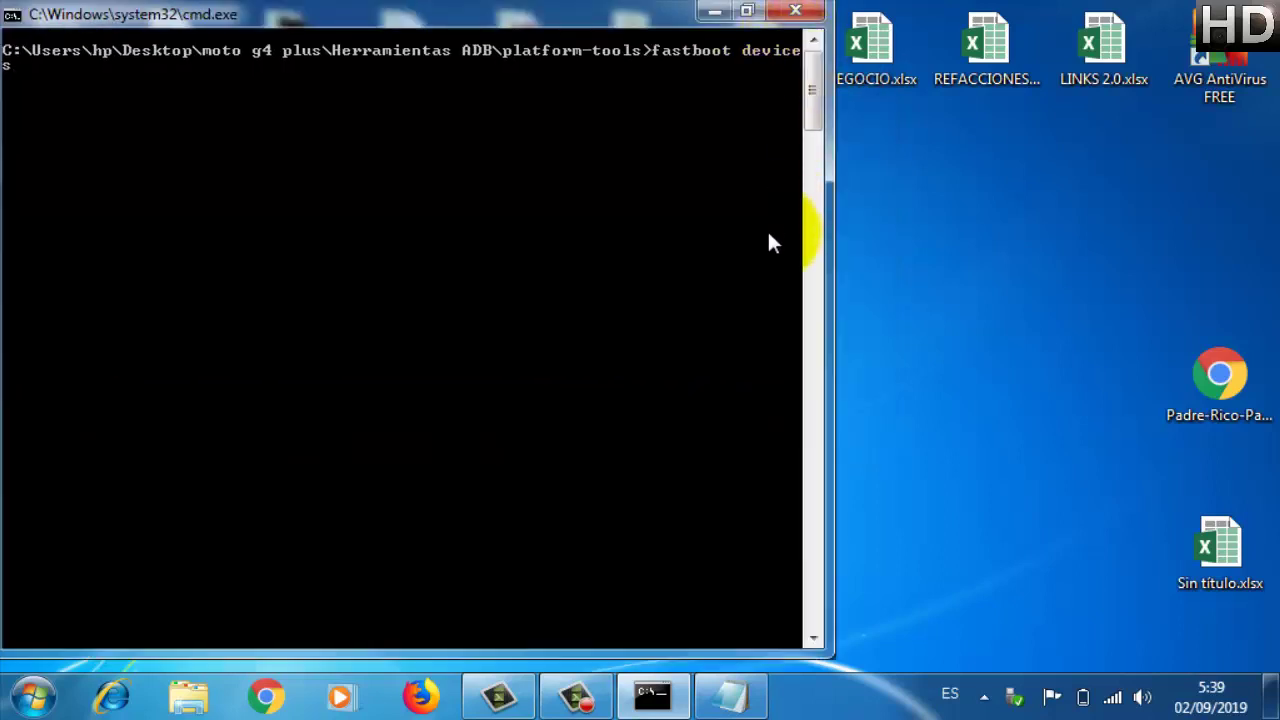
{"action": "key", "text": "Return"}
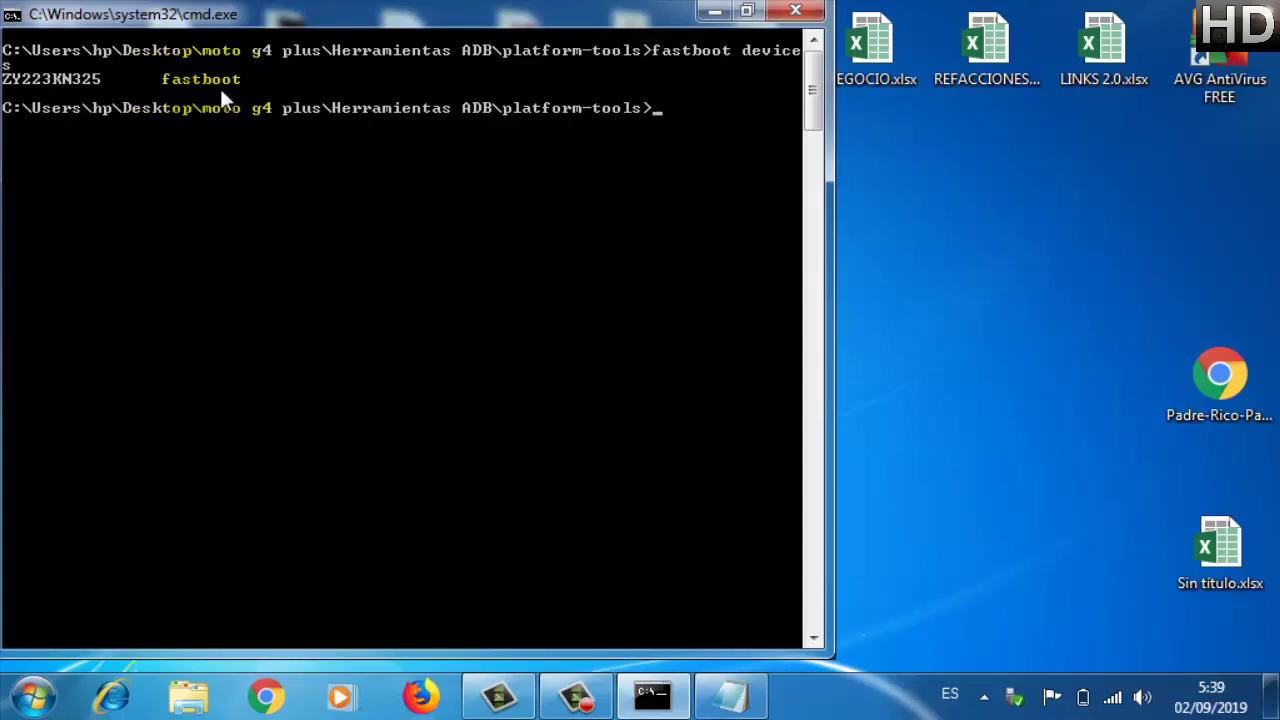
- Copy the command block from "fastboot oem fb_mode_set" through "fastboot oem fb_mode_clear" in comandos flash denek.txt
{"action": "left_click", "coordinate": [730, 695]}
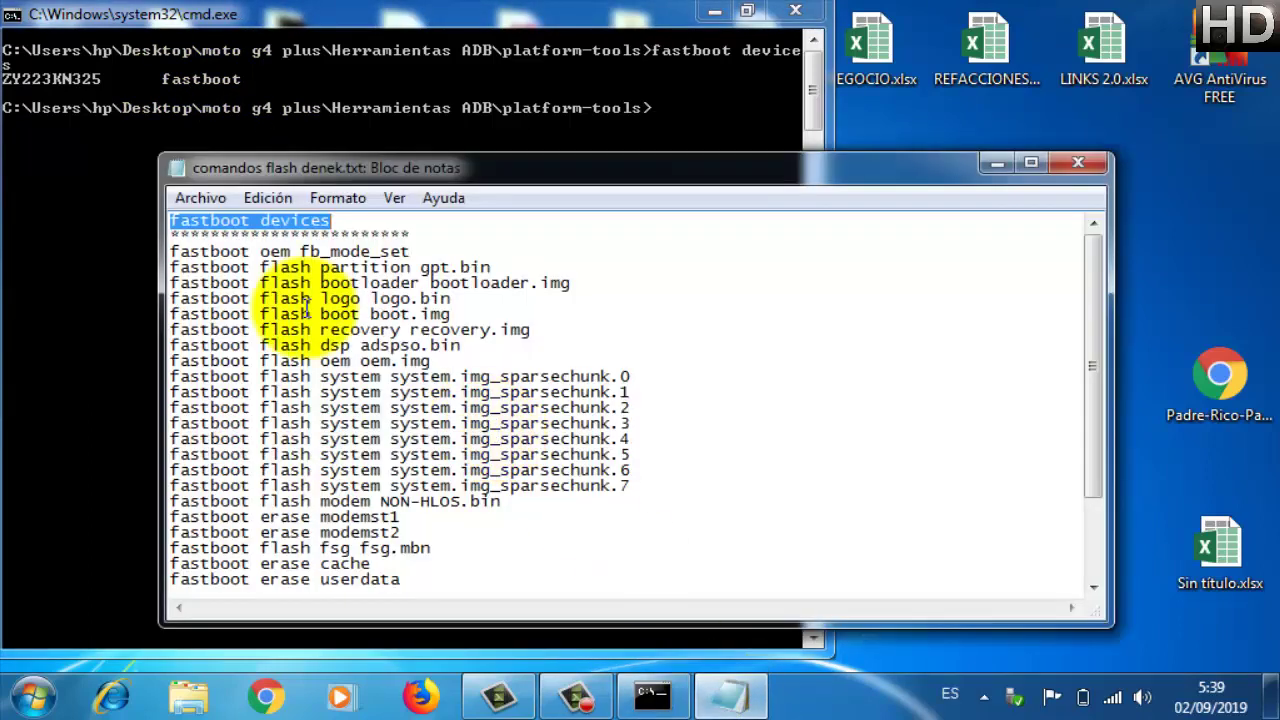
{"action": "left_click", "coordinate": [173, 257]}
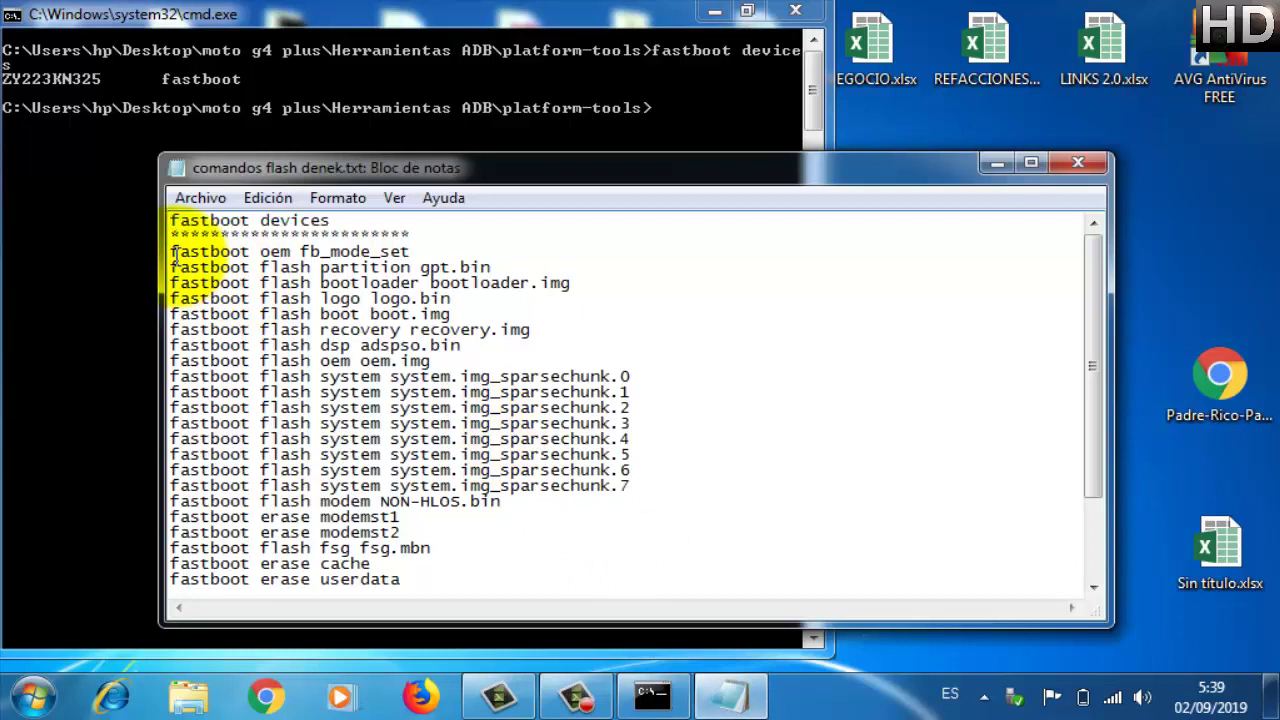
{"action": "key", "text": "shift+Down"}
{"action": "key", "text": "shift+Down"}
{"action": "key", "text": "shift+Down"}
{"action": "key", "text": "shift+Down"}
{"action": "key", "text": "shift+Down"}
{"action": "key", "text": "shift+Down"}
{"action": "key", "text": "shift+Down"}
{"action": "key", "text": "shift+Down"}
{"action": "key", "text": "shift+Down"}
{"action": "key", "text": "shift+Down"}
{"action": "key", "text": "shift+Down"}
{"action": "key", "text": "shift+Down"}
{"action": "key", "text": "shift+Down"}
{"action": "key", "text": "shift+Down"}
{"action": "key", "text": "shift+Down"}
{"action": "key", "text": "shift+Down"}
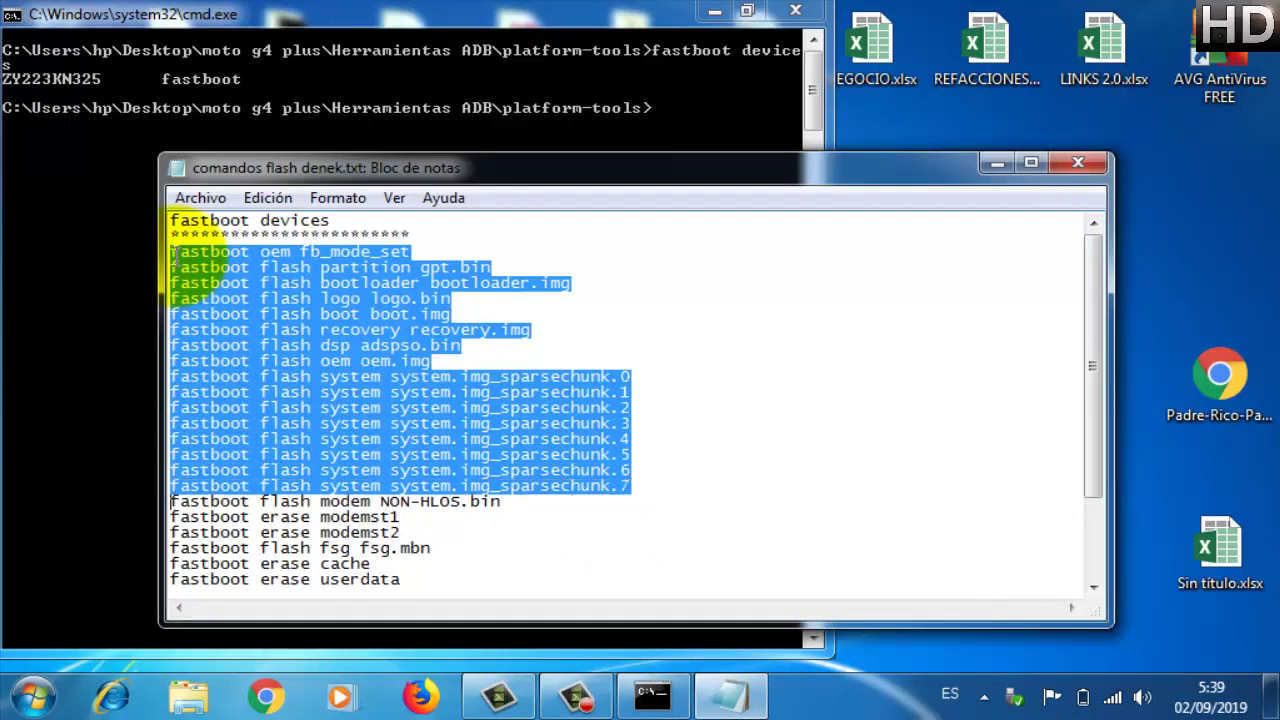
{"action": "key", "text": "shift+Down"}
{"action": "key", "text": "shift+Down"}
{"action": "key", "text": "shift+Down"}
{"action": "key", "text": "shift+Down"}
{"action": "key", "text": "shift+Down"}
{"action": "key", "text": "shift+Down"}
{"action": "key", "text": "shift+Down"}
{"action": "key", "text": "shift+Down"}
{"action": "key", "text": "shift+Down"}
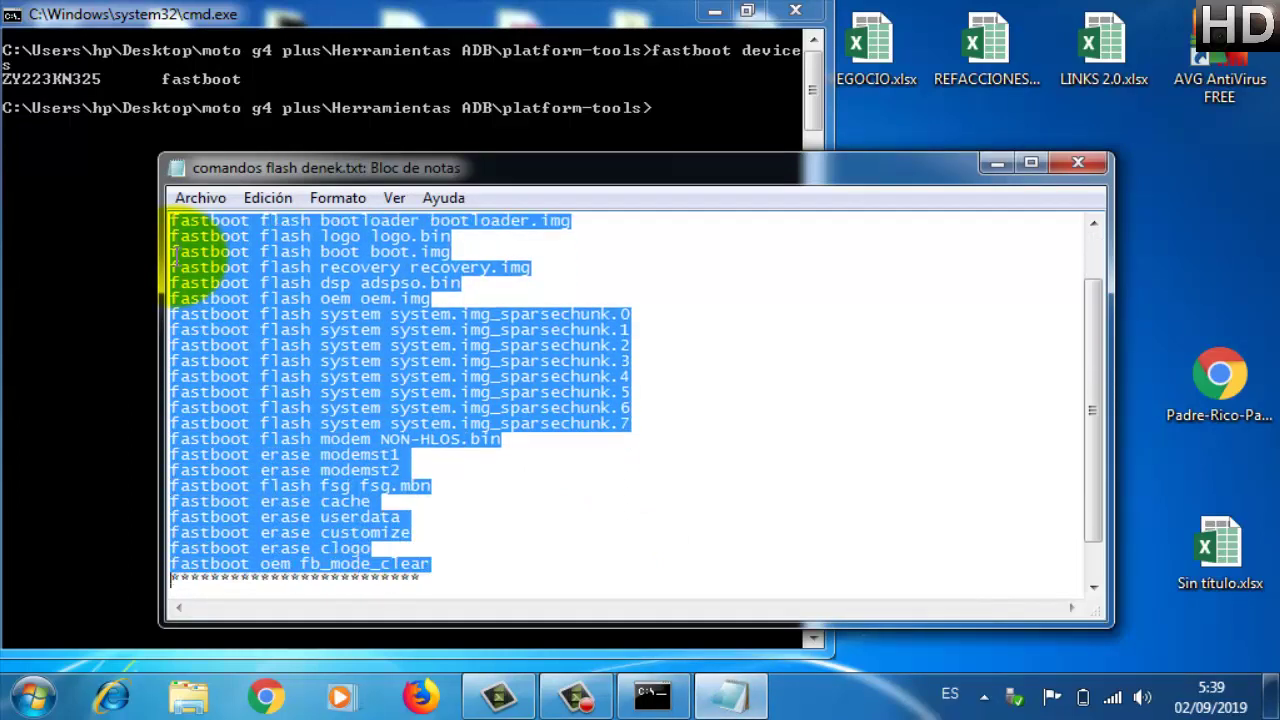
{"action": "right_click", "coordinate": [297, 343]}
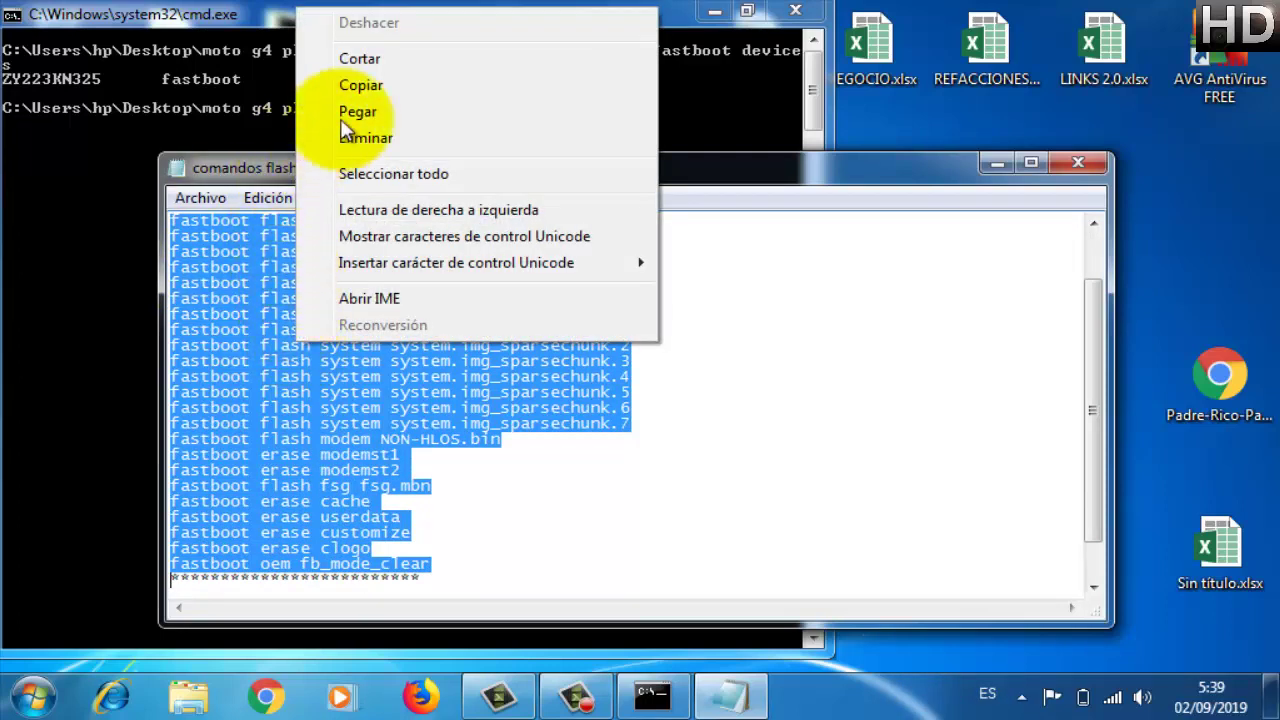
{"action": "left_click", "coordinate": [414, 87]}
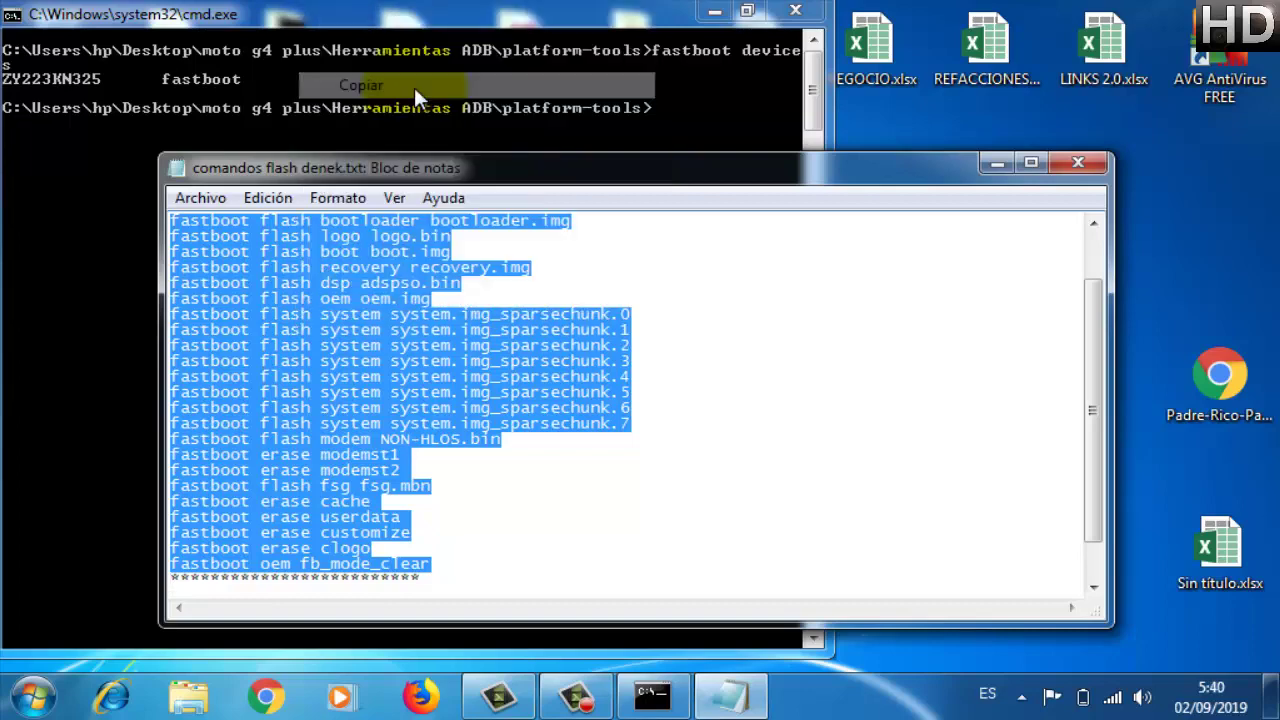